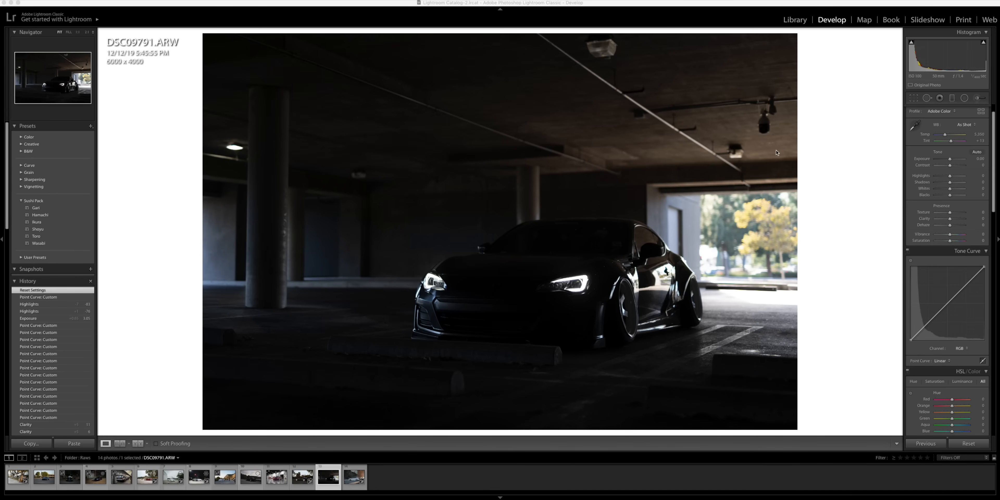
Step: Enable lens profile corrections for the car photo and choose the matching Sigma F1.4 lens model
scroll(965, 170, "down", 15)
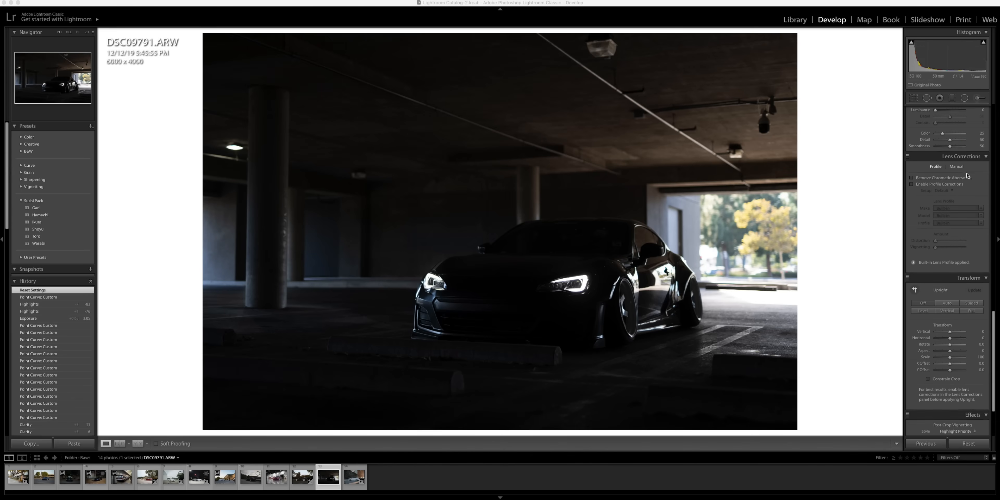
scroll(966, 175, "up", 3)
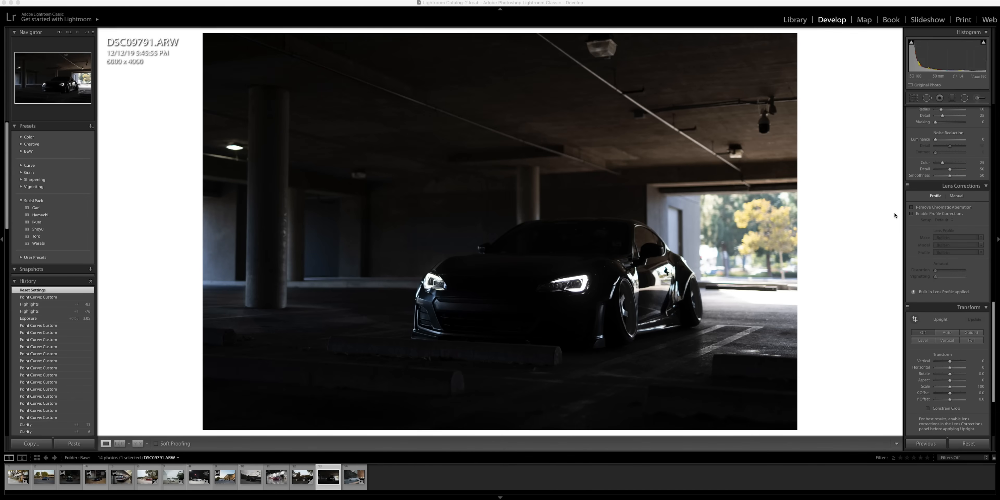
left_click(913, 213)
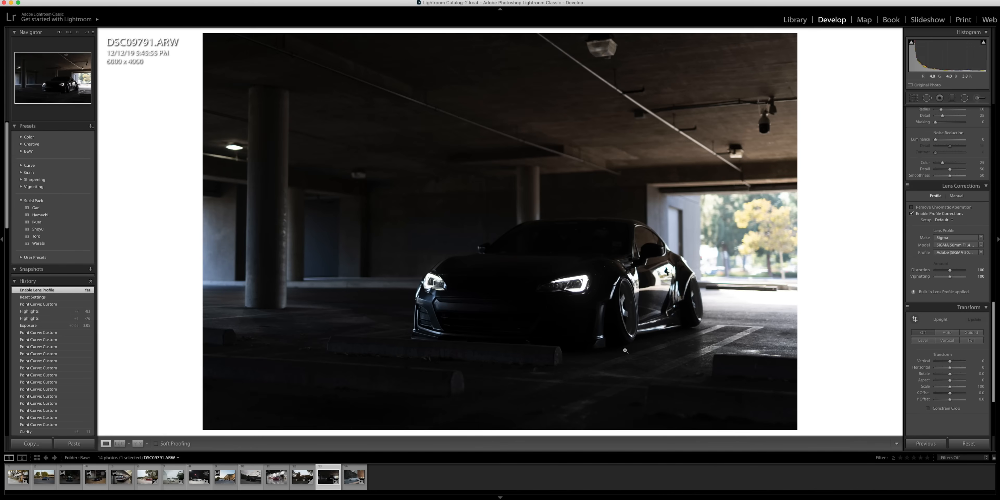
left_click(974, 245)
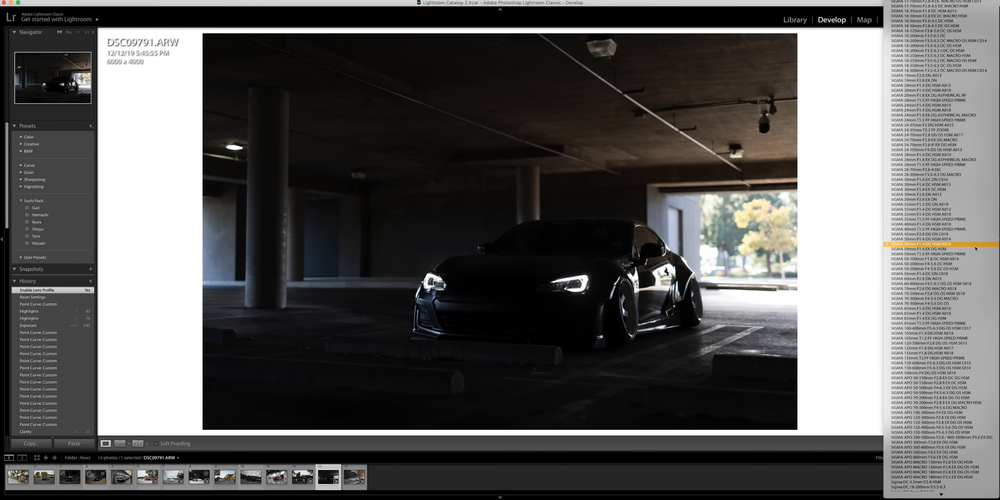
left_click(970, 252)
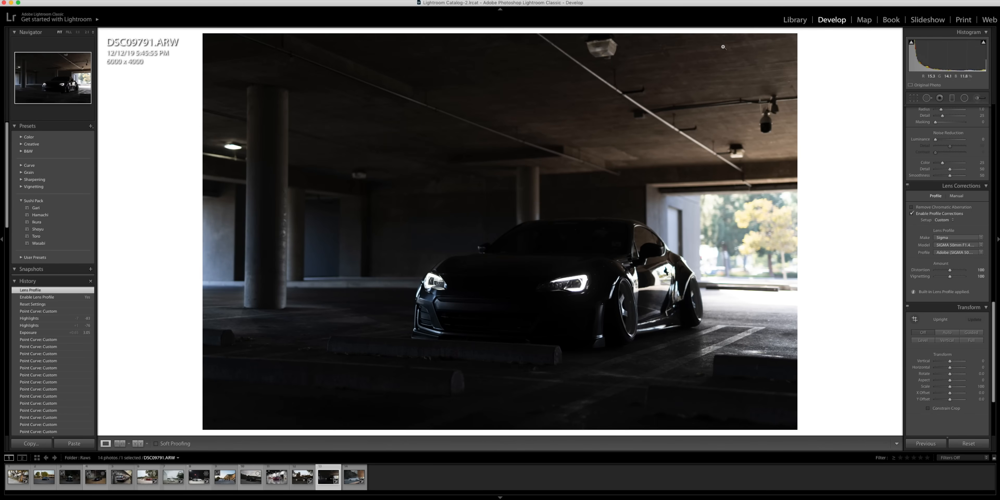
Step: Toggle the lens profile corrections off and on to compare their effect on the photo
left_click(911, 213)
left_click(911, 213)
left_click(911, 214)
left_click(911, 214)
Step: Sample a neutral white balance from the parking pavement with Exposure raised to +2.75, and lower Exposure to +1.50
scroll(932, 216, "up", 10)
scroll(930, 215, "up", 8)
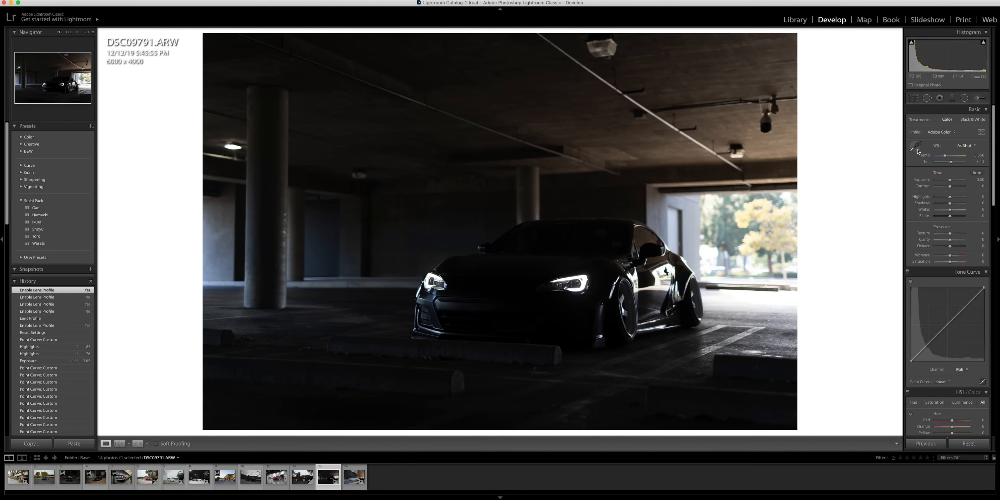
scroll(953, 204, "down", 1)
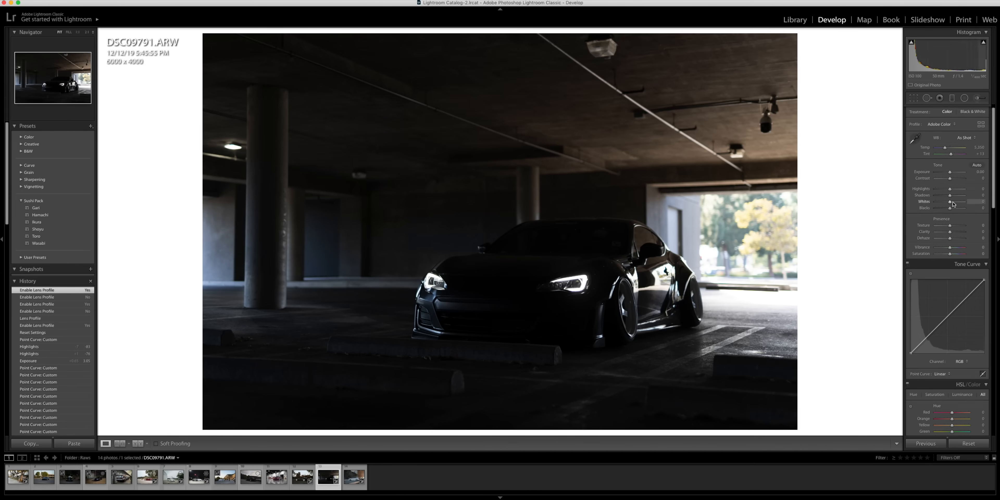
left_click_drag(950, 172, 957, 172)
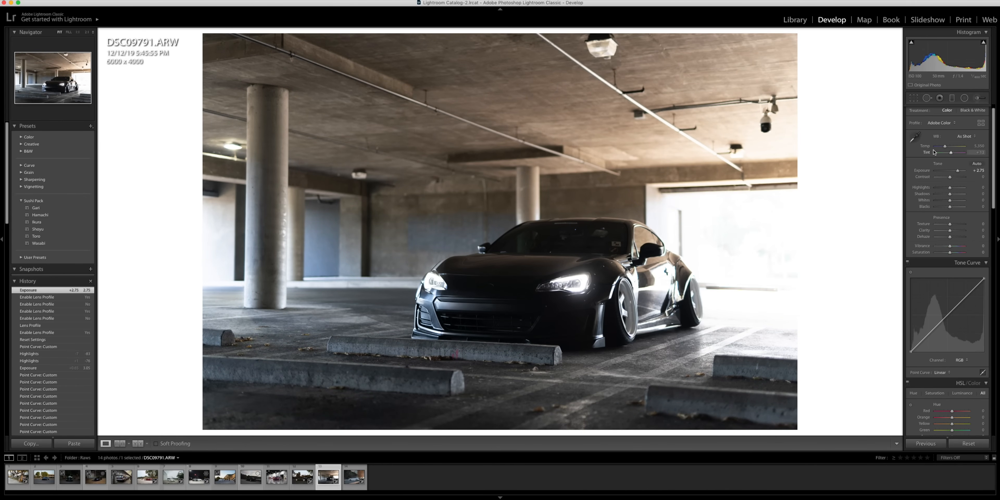
left_click(916, 138)
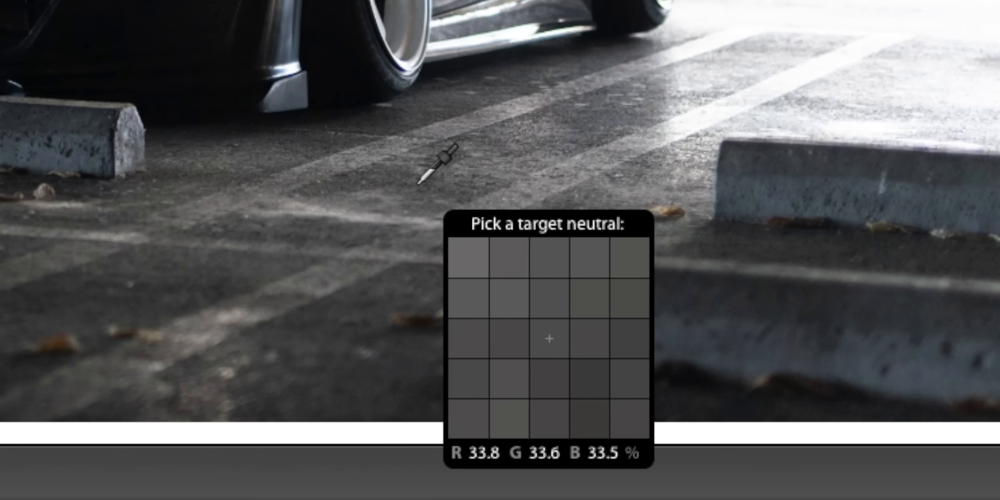
left_click(418, 184)
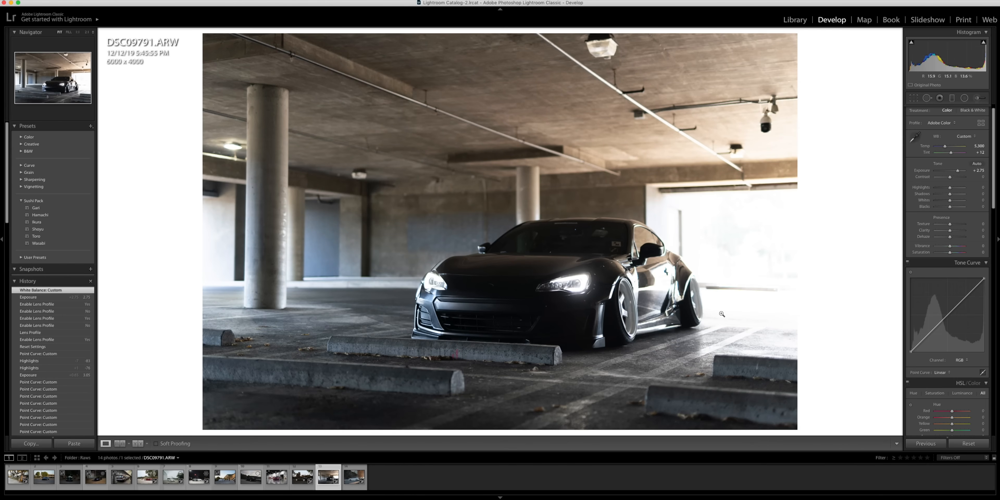
left_click_drag(958, 171, 953, 171)
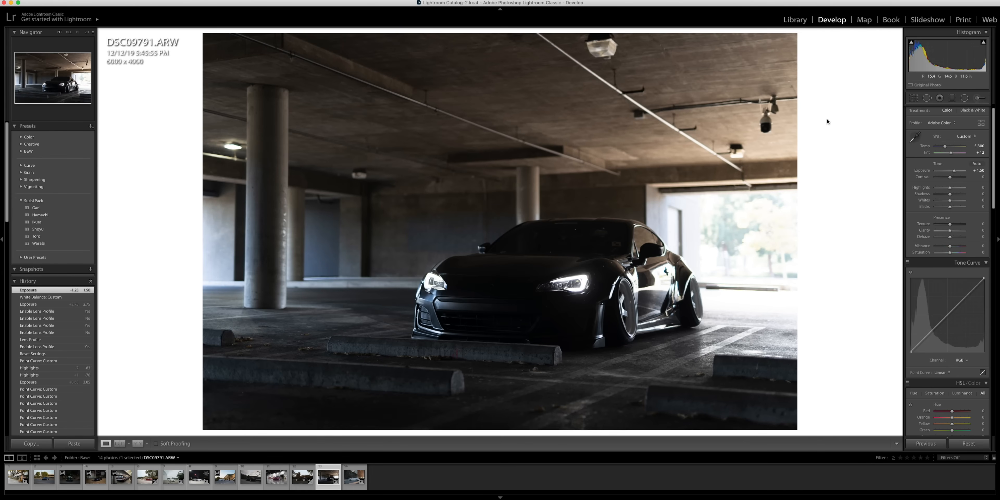
Step: Straighten the photo automatically with the crop tool and apply the crop
left_click(914, 99)
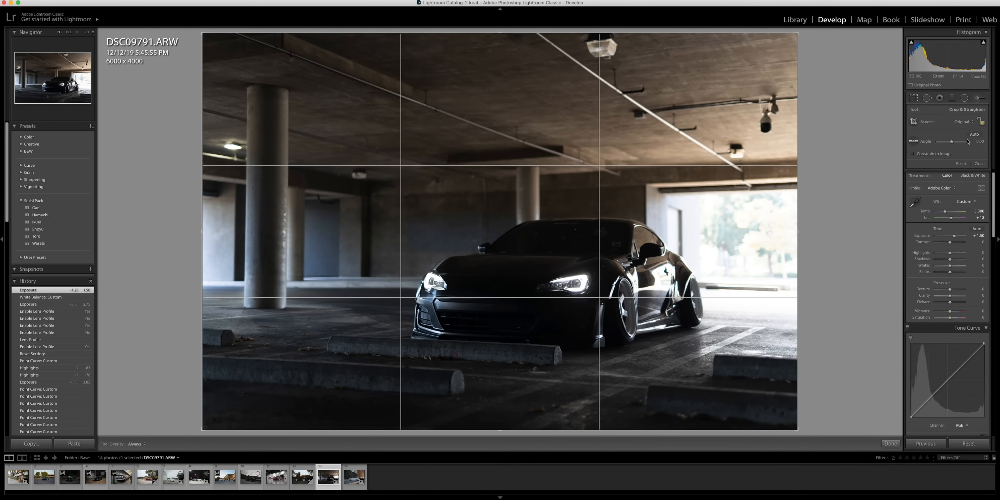
left_click(974, 135)
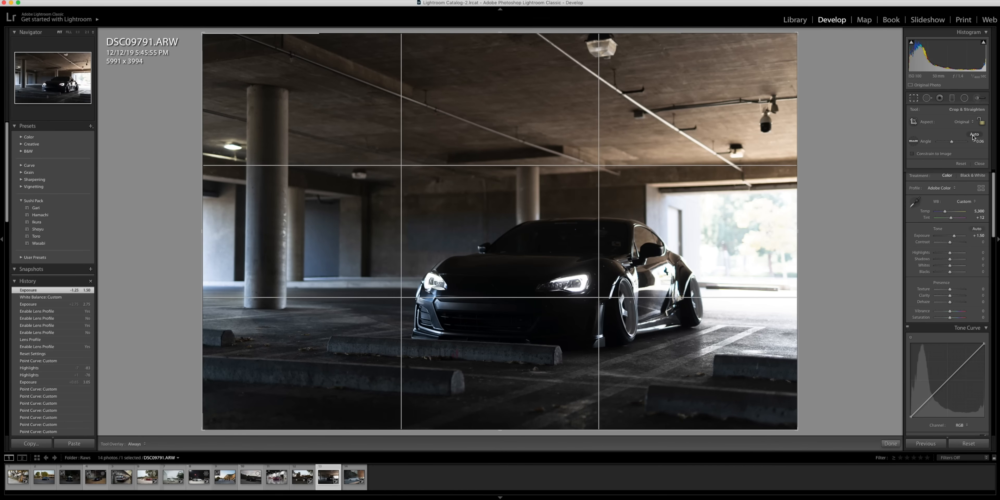
key("Return")
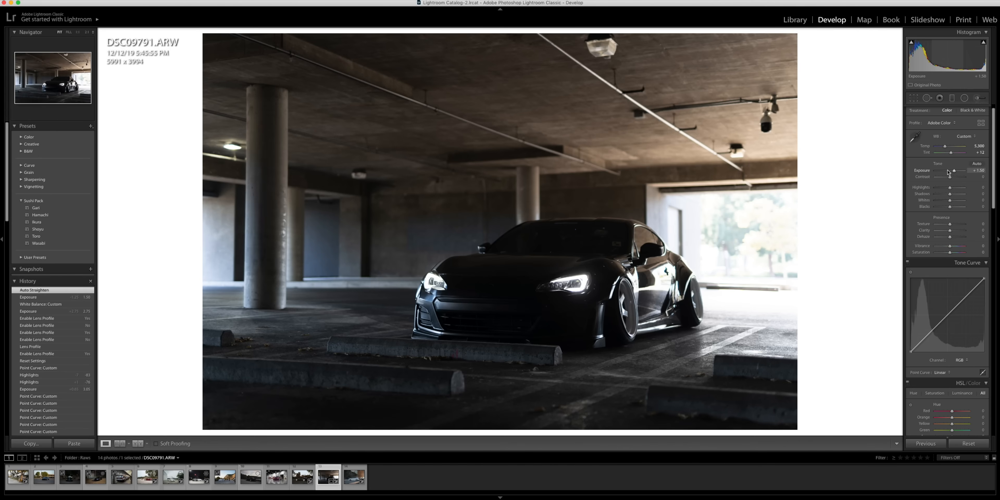
Step: Try Exposure at +4.10 and bring it back to +2.00
left_click_drag(955, 173, 961, 170)
left_click_drag(533, 299, 425, 266)
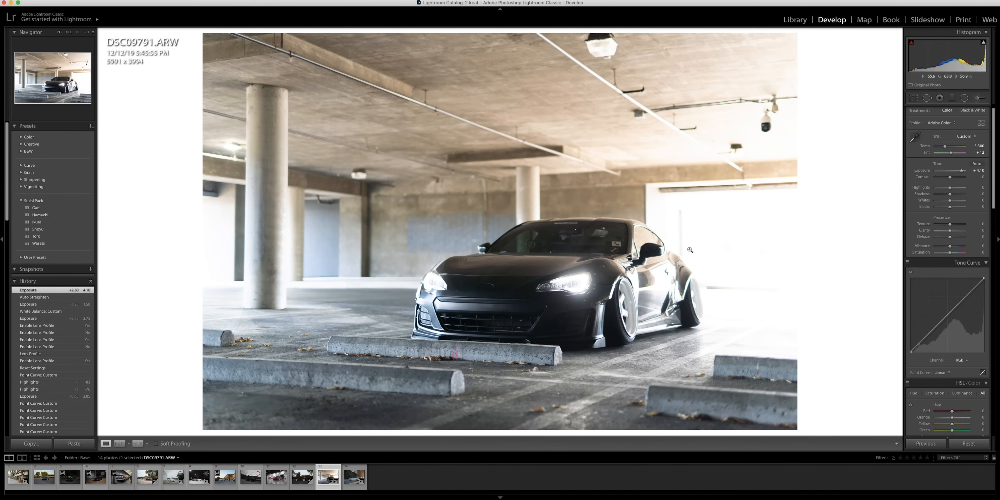
left_click_drag(961, 171, 956, 174)
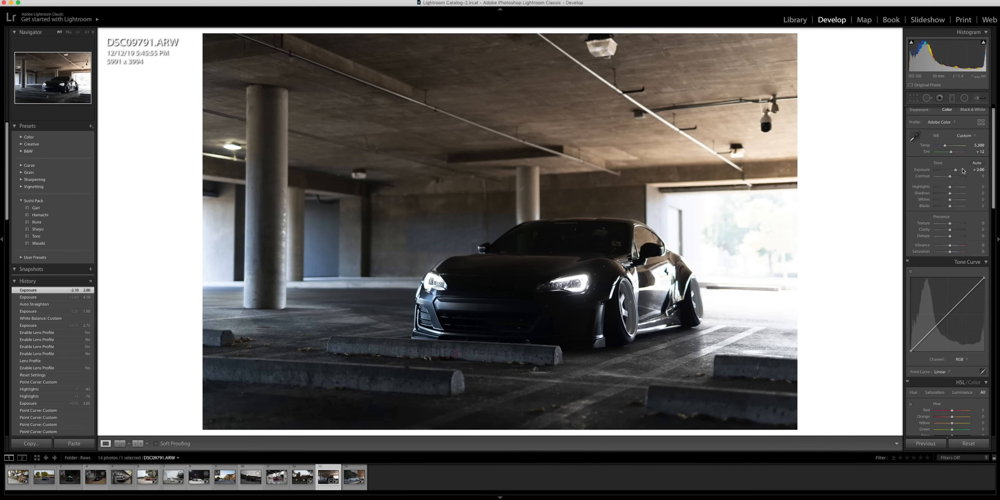
Step: Set Highlights to -69, Shadows to +70, Whites to -22 and Blacks to +18
left_click_drag(950, 187, 939, 193)
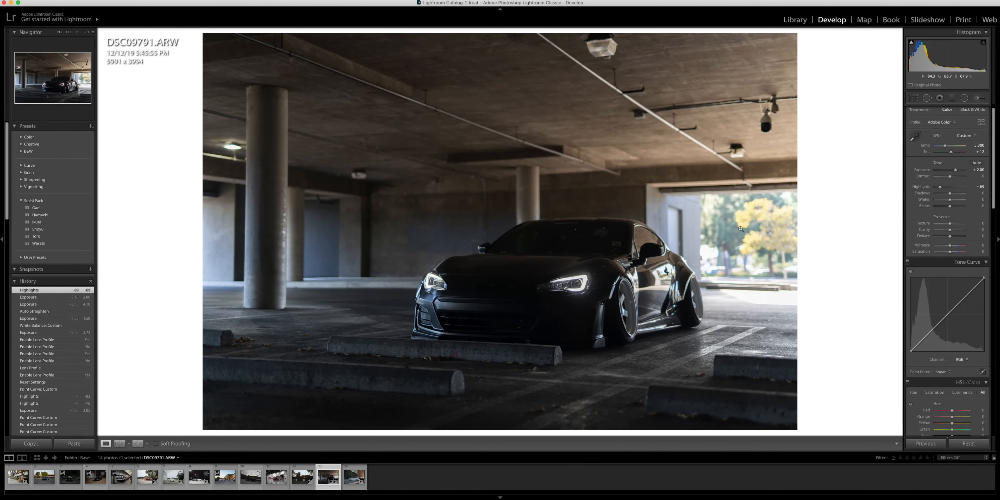
mouse_move(950, 193)
left_mouse_down()
mouse_move(959, 194)
mouse_move(946, 196)
left_mouse_up()
left_click(959, 193)
scroll(960, 193, "down", 1)
left_click_drag(950, 201, 953, 201)
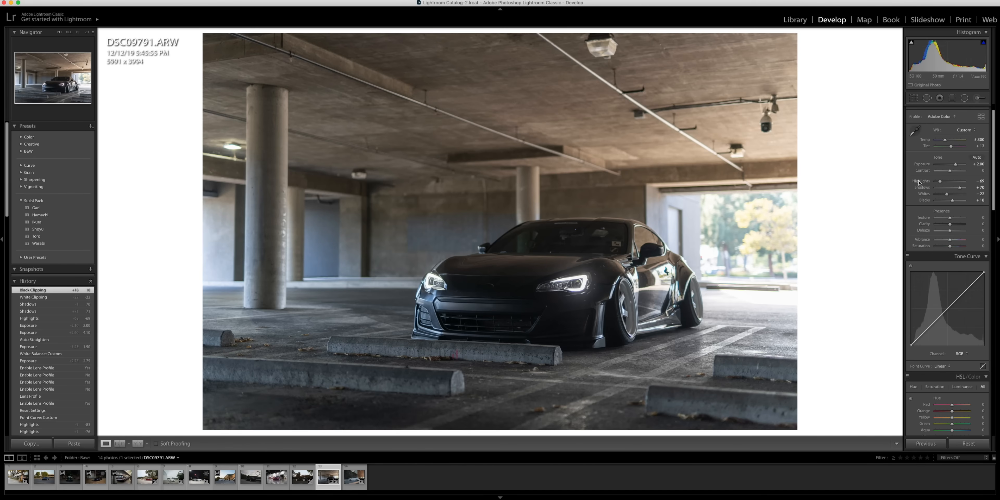
Step: Try a strong Clarity setting on the photo and reduce Clarity to +5
scroll(923, 223, "down", 2)
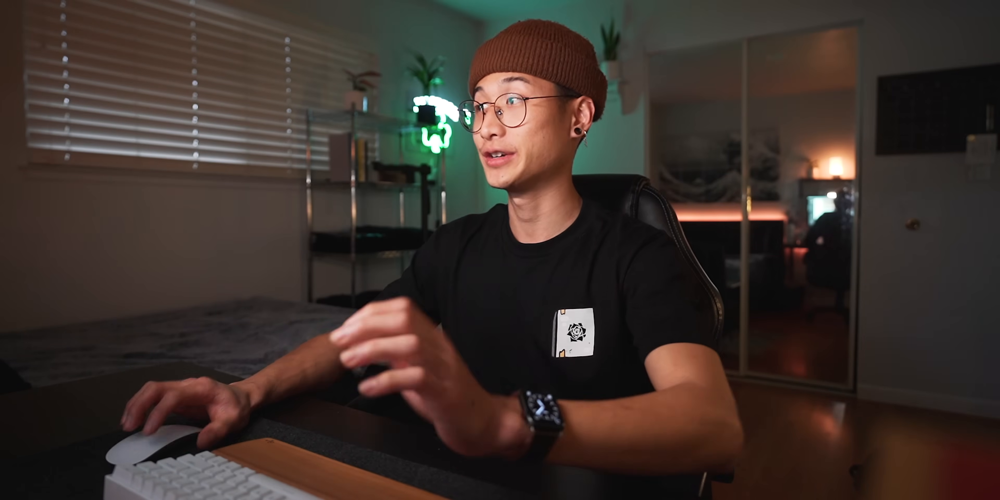
left_click_drag(949, 193, 956, 195)
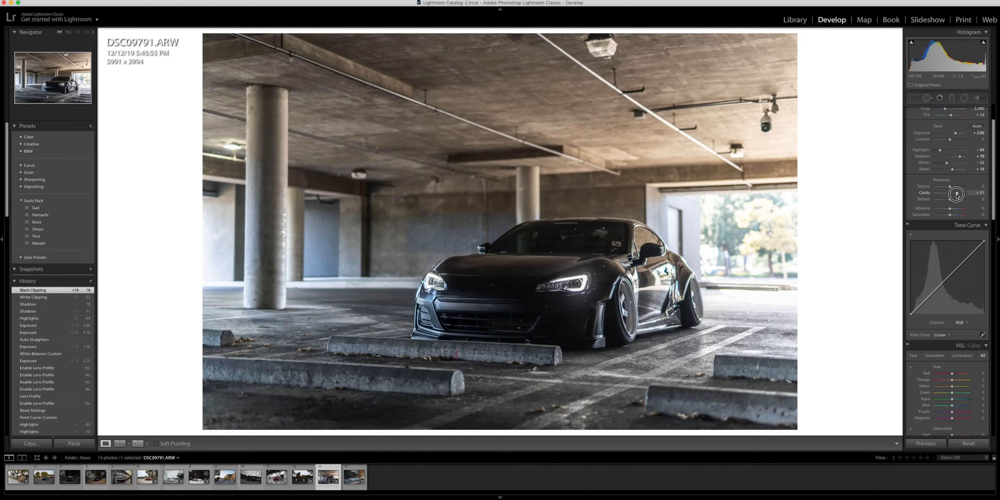
left_click_drag(956, 195, 957, 196)
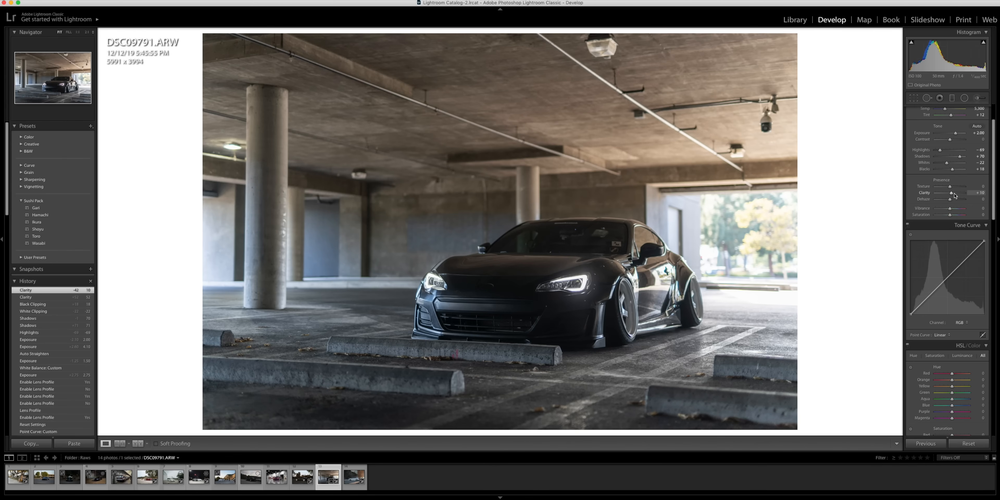
key("Down")
key("Up")
key("Down")
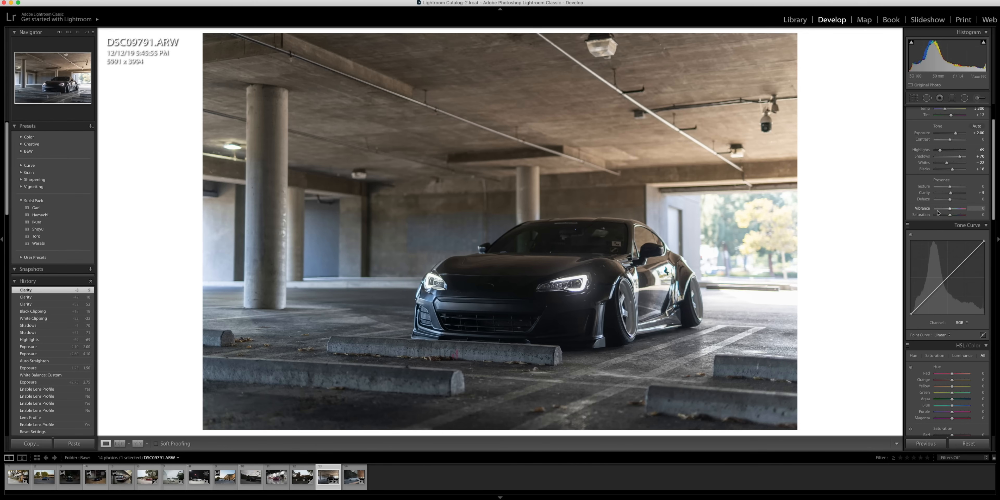
Step: Add shadow, midtone and highlight points along the RGB tone curve
scroll(955, 222, "down", 3)
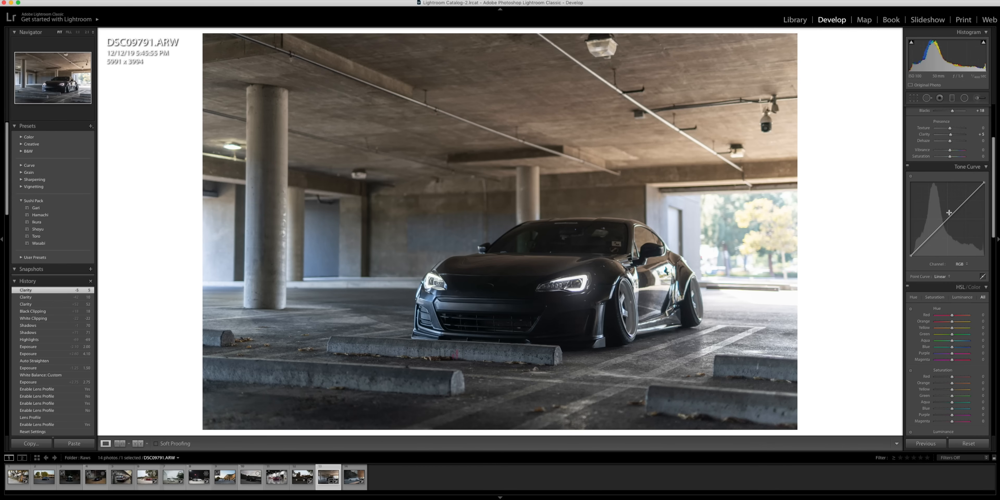
left_click(928, 238)
left_click(947, 217)
left_click(967, 199)
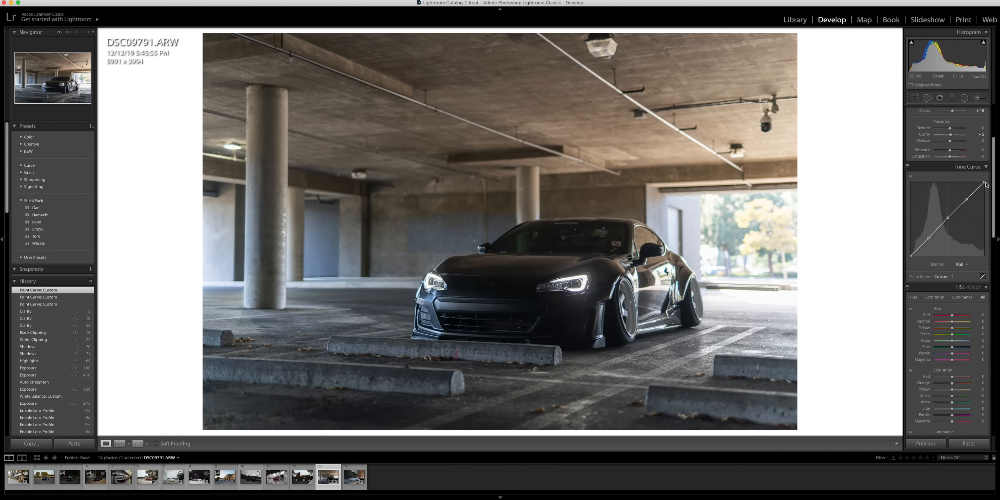
Step: Shape a faded S-curve by lifting the black point, lowering the shadow and white points, and placing the midtone point at 49.4 / 50.6 %
left_click_drag(914, 255, 905, 253)
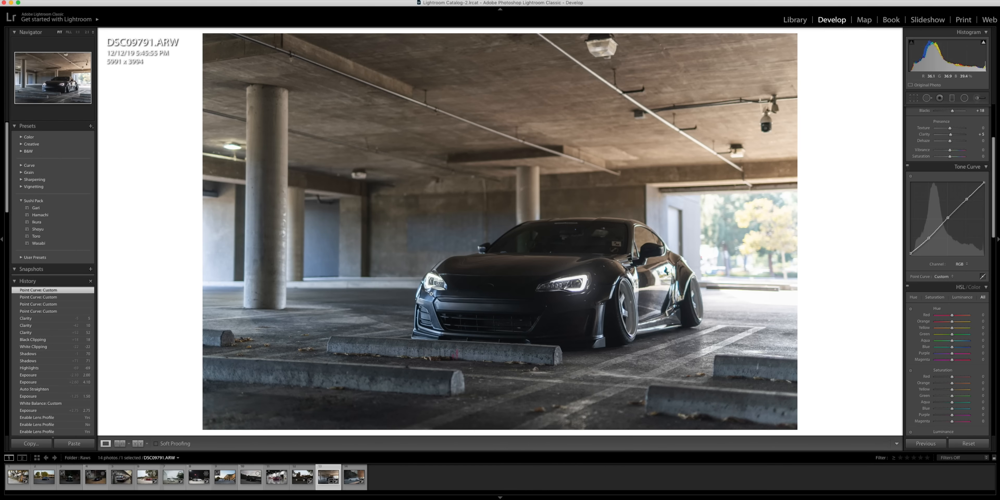
left_click_drag(929, 239, 923, 247)
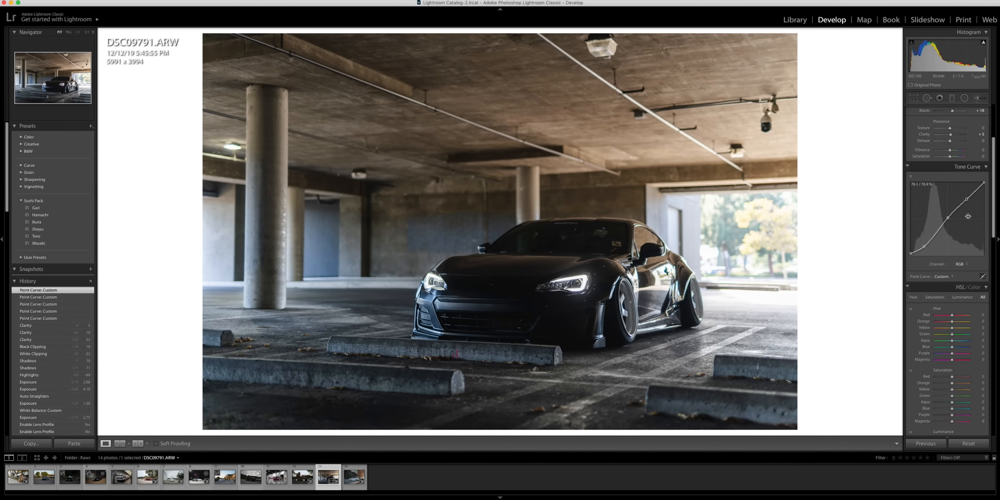
left_click_drag(948, 218, 948, 216)
left_click_drag(966, 199, 990, 192)
left_click_drag(948, 216, 965, 201)
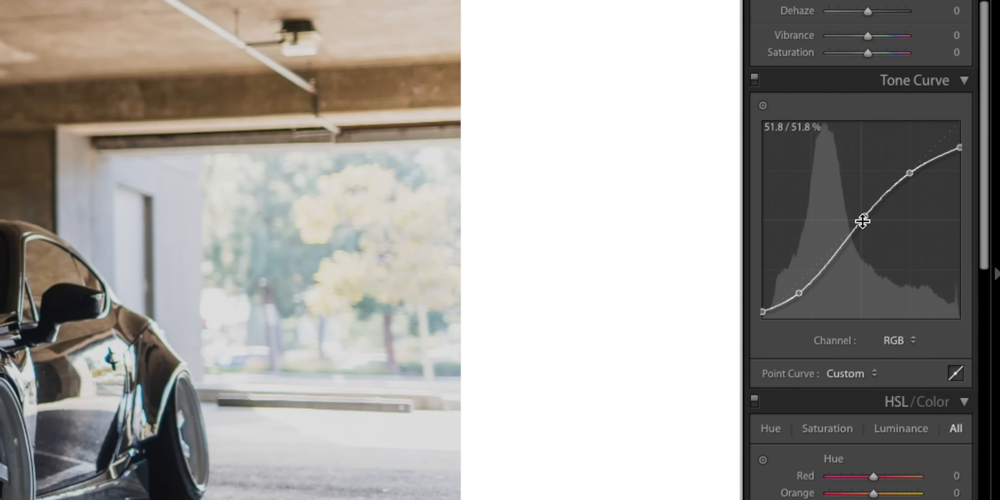
left_click_drag(862, 221, 860, 219)
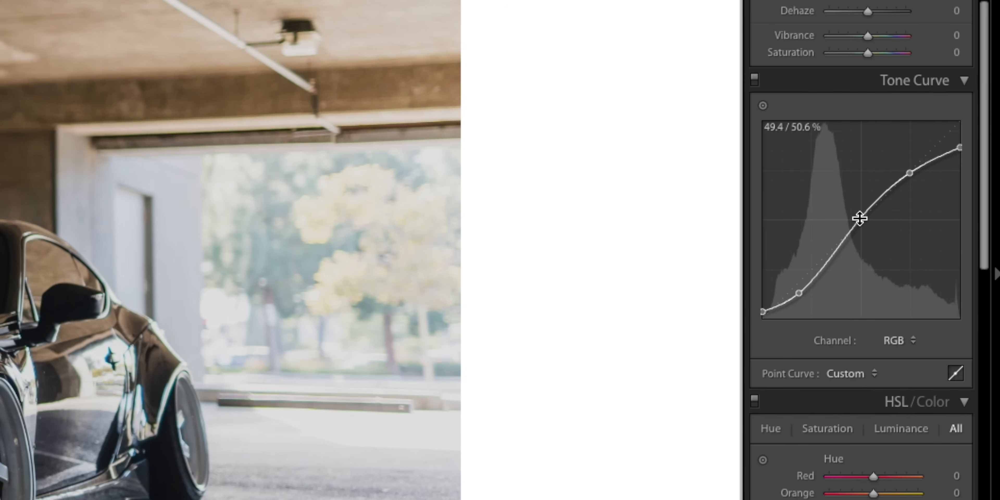
Step: Compare the edited photo with its original unedited version
scroll(859, 219, "up", 1)
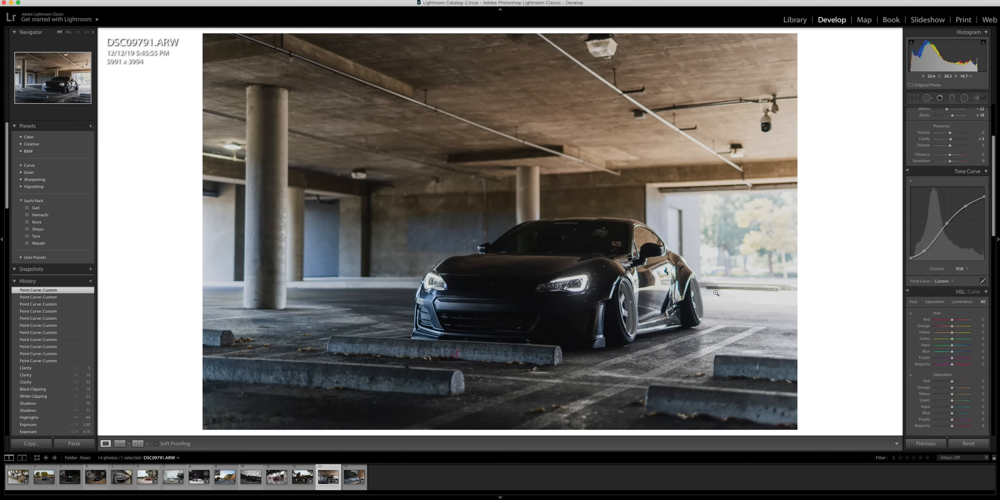
key("backslash")
key("backslash")
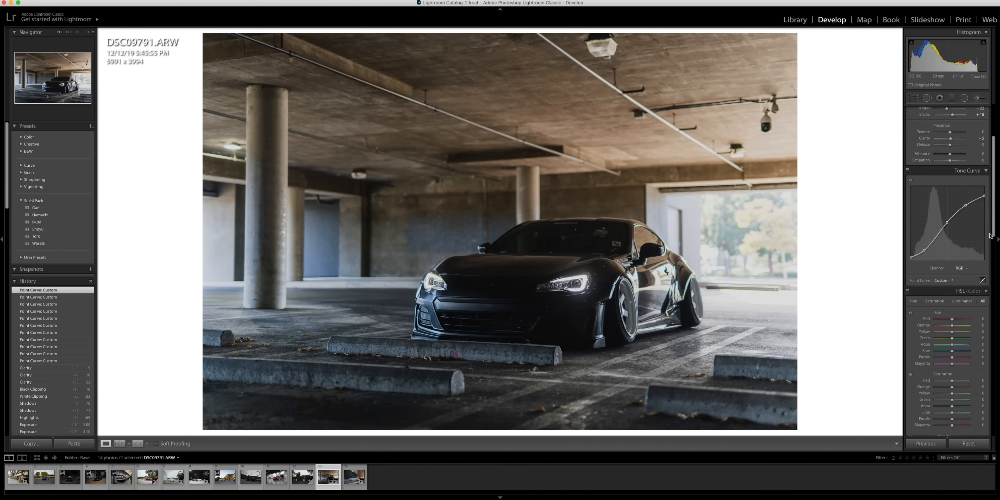
Step: Lower the RGB curve's midtone point slightly, adjust its highlight end, and check the result against the original photo
left_click_drag(946, 222, 945, 225)
left_click_drag(984, 195, 963, 206)
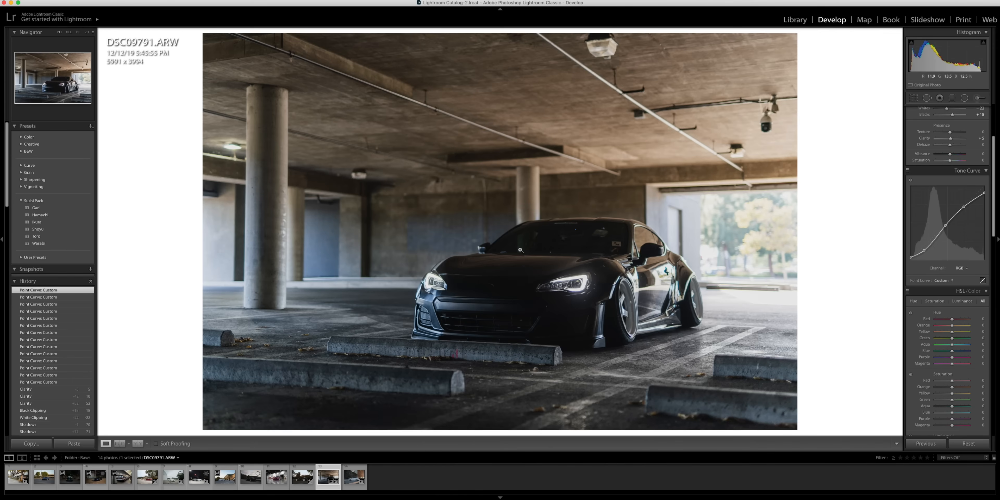
key("backslash")
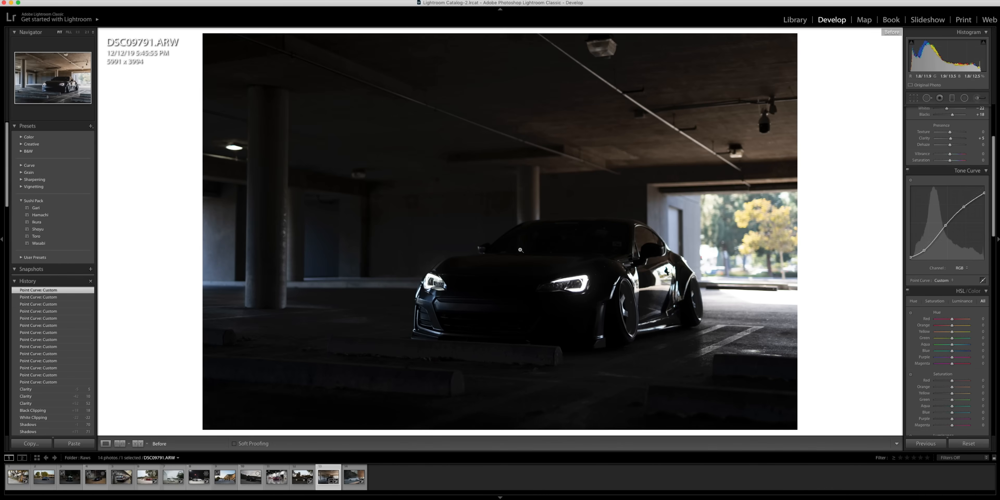
key("backslash")
Step: Shift the HSL hues to Yellow -37, Green -46 and Blue -7
scroll(968, 229, "down", 5)
scroll(969, 228, "down", 2)
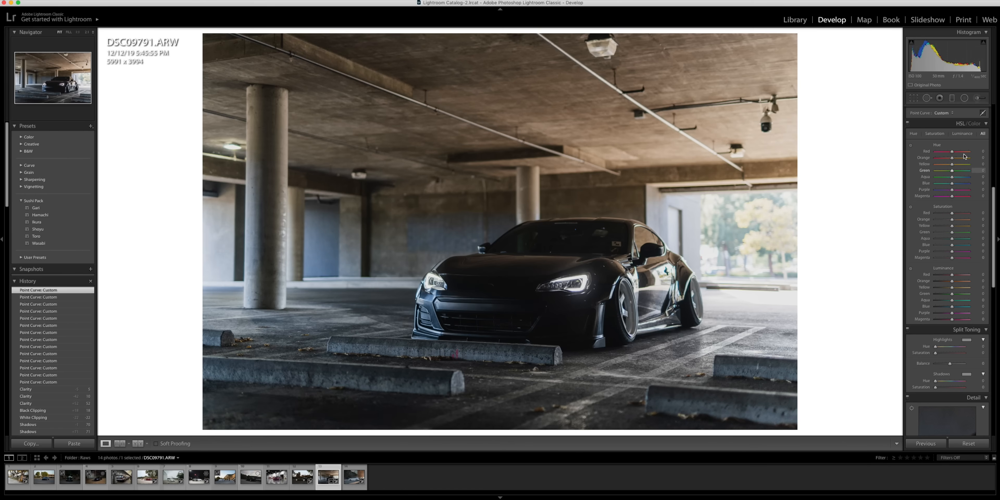
scroll(918, 272, "up", 1)
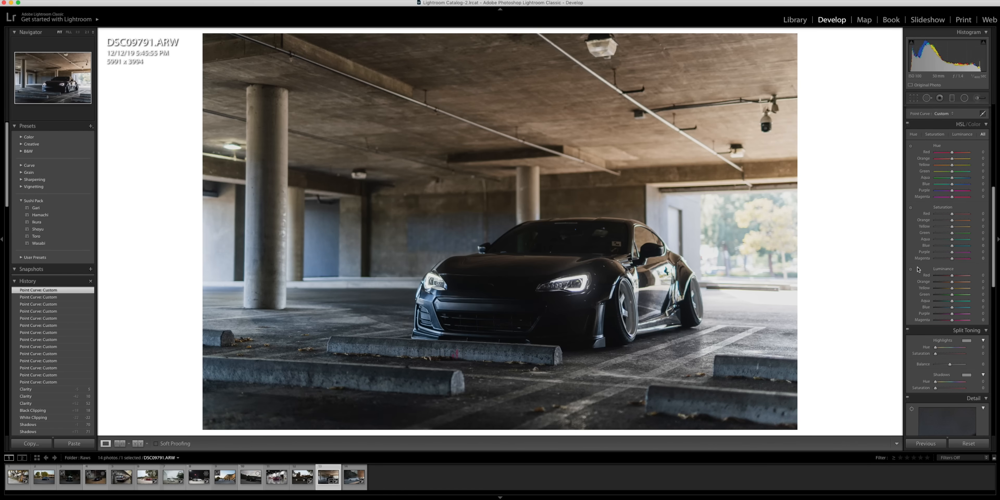
left_click_drag(951, 159, 949, 158)
left_click_drag(951, 165, 950, 165)
left_click_drag(949, 159, 946, 165)
double_click(951, 159)
double_click(952, 171)
left_click_drag(952, 171, 950, 184)
double_click(947, 184)
double_click(956, 190)
left_click_drag(952, 190, 944, 191)
Step: Fine-tune the saturation and luminance of individual colours in the HSL adjustments
scroll(951, 193, "down", 3)
left_click_drag(952, 197, 956, 197)
left_click_drag(951, 204, 954, 223)
scroll(948, 221, "down", 2)
left_click_drag(952, 229, 956, 229)
left_click_drag(952, 243, 941, 244)
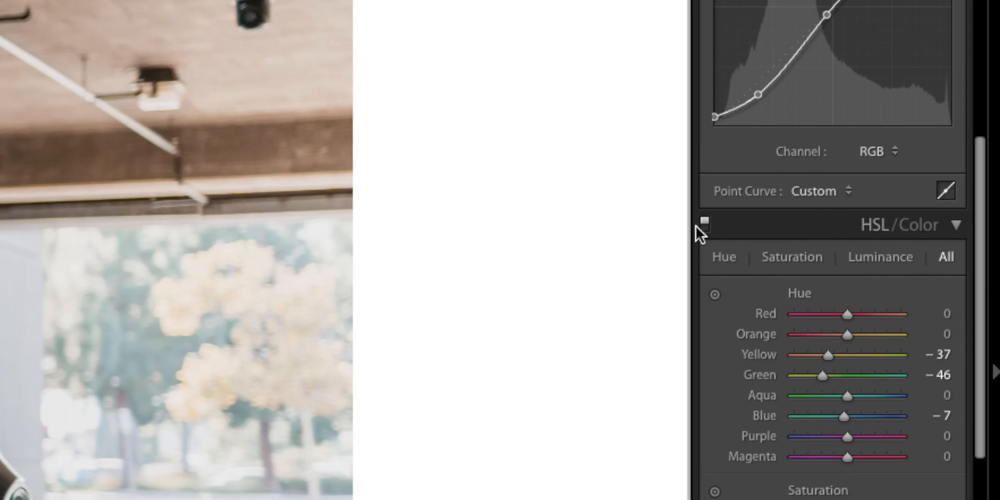
Step: Compare the photo with the HSL colour adjustments disabled and enabled, leaving them enabled
scroll(706, 227, "down", 1)
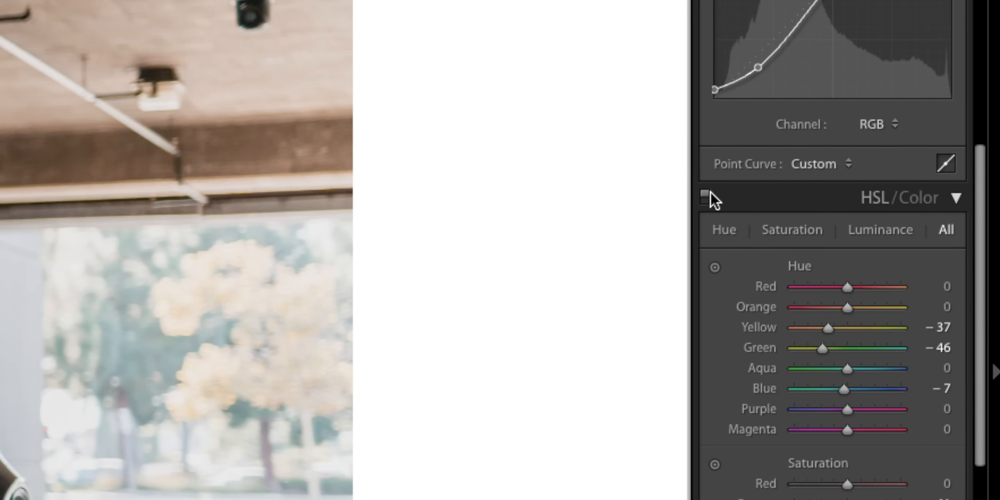
left_click(707, 194)
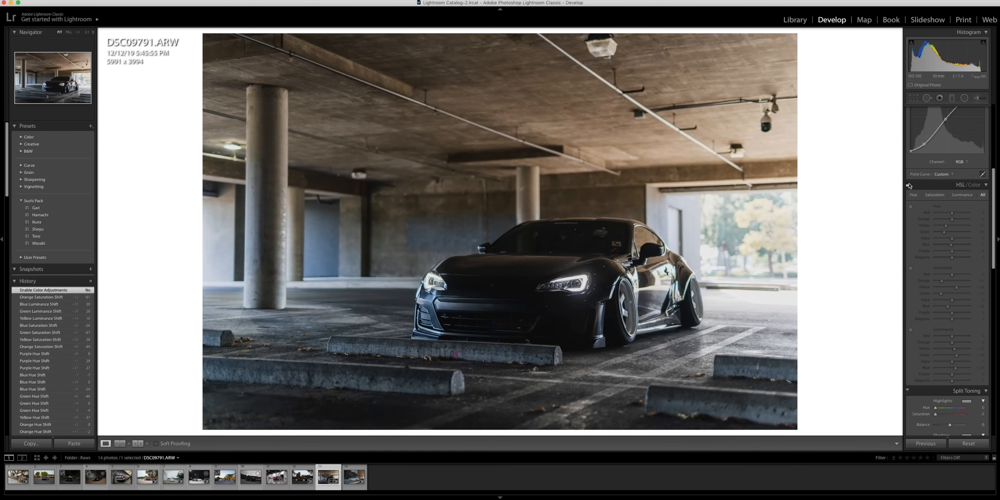
left_click(908, 185)
left_click(908, 185)
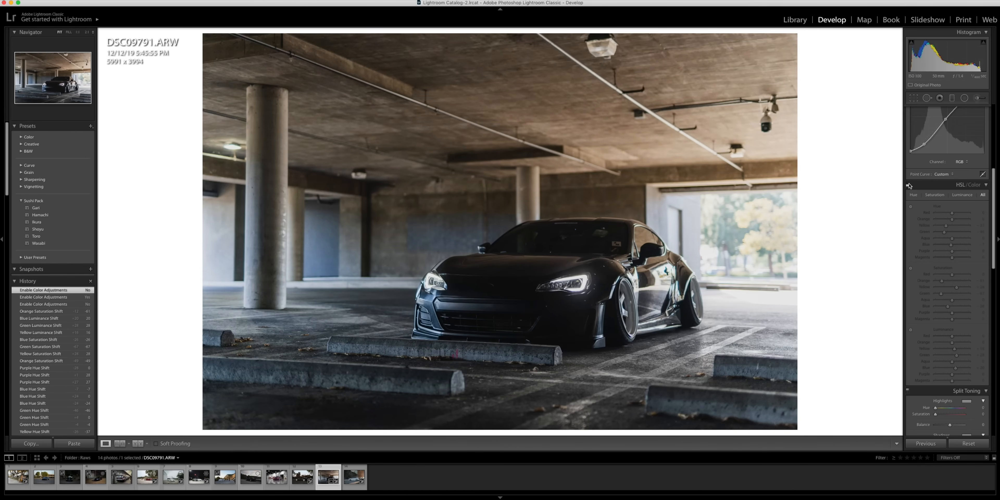
left_click(908, 186)
Step: Split-tone the shadows with hue 78 and saturation 7, and compare the photo with split toning off and on
scroll(929, 239, "down", 5)
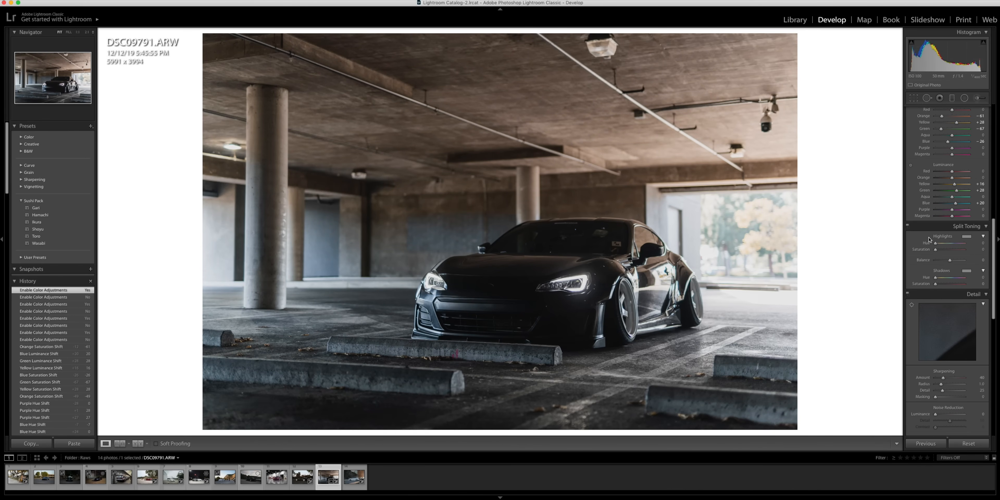
scroll(929, 239, "down", 2)
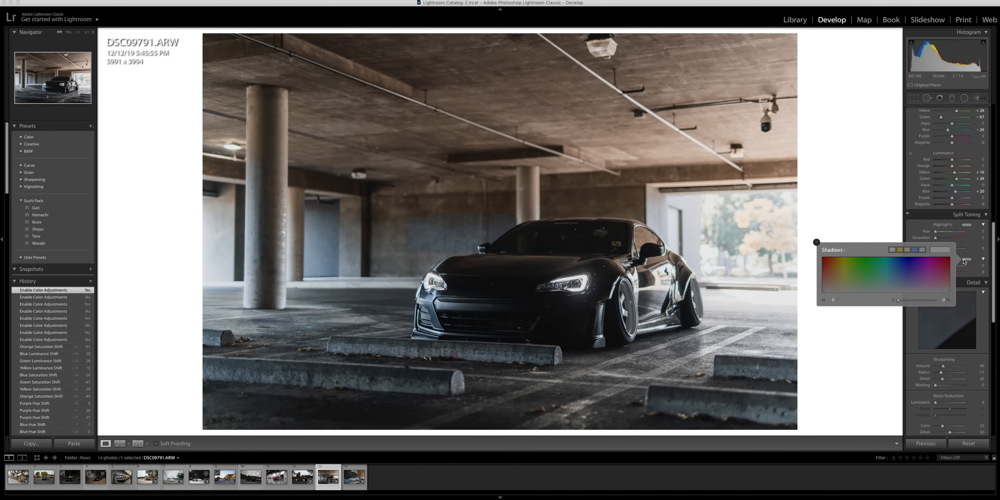
left_click_drag(846, 278, 850, 284)
left_click(817, 242)
left_click_drag(942, 272, 939, 273)
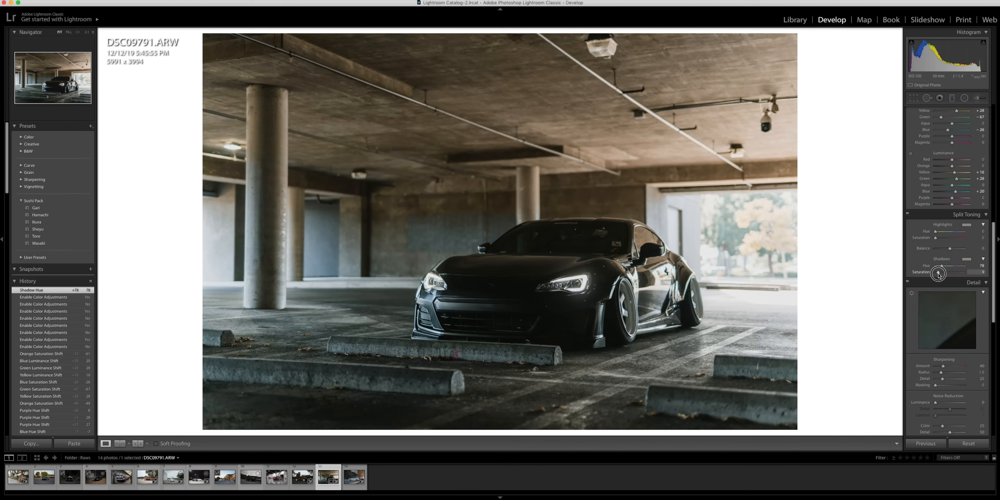
left_click_drag(938, 274, 938, 274)
left_click(908, 214)
left_click(908, 215)
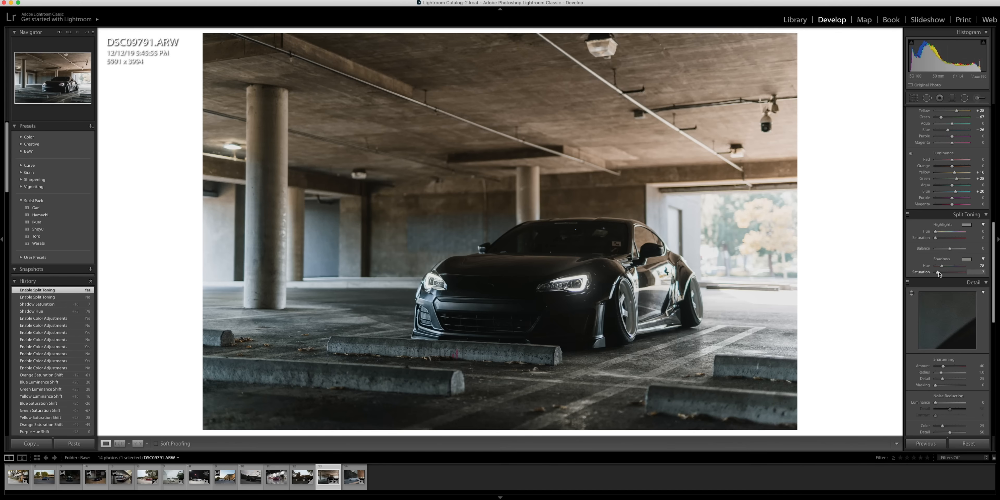
Step: Open the split-toning colour picker for the highlights
left_click(966, 225)
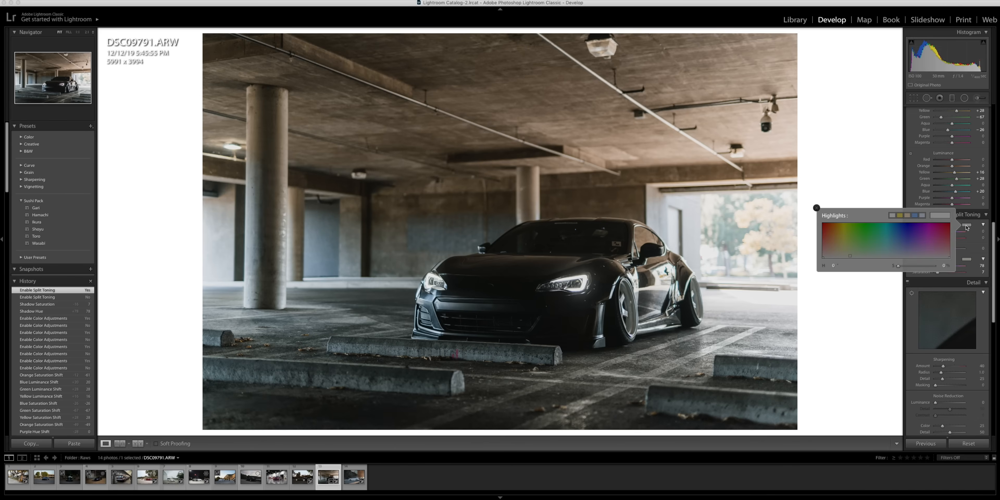